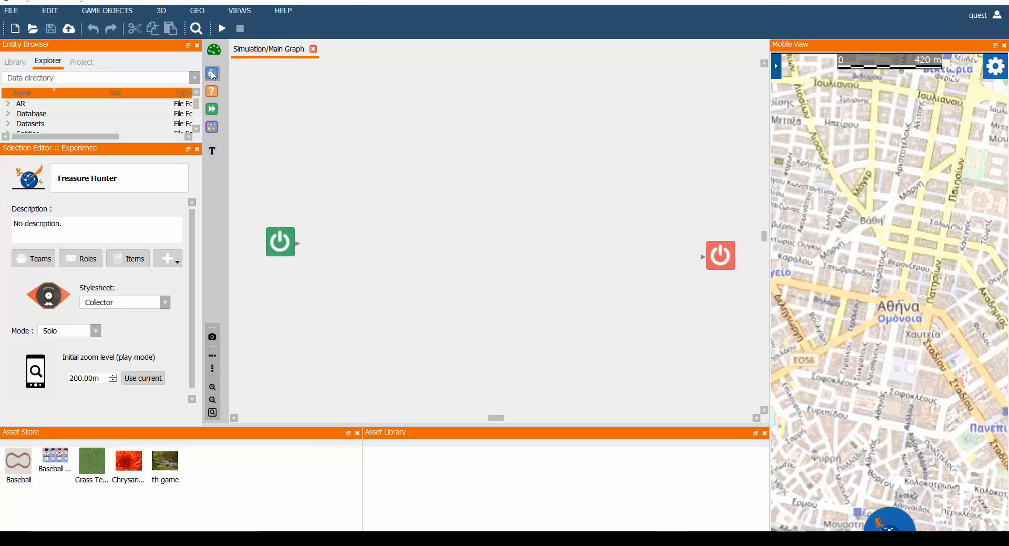
Add a Message activity to the upper part of the main graph and change its colour to red.
left_click_drag(213, 75, 385, 156)
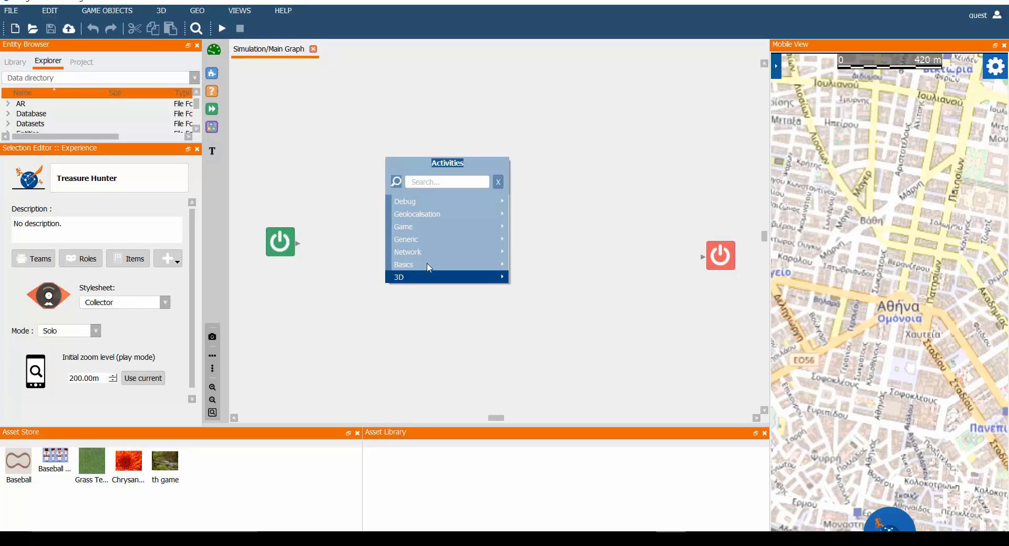
left_click(534, 299)
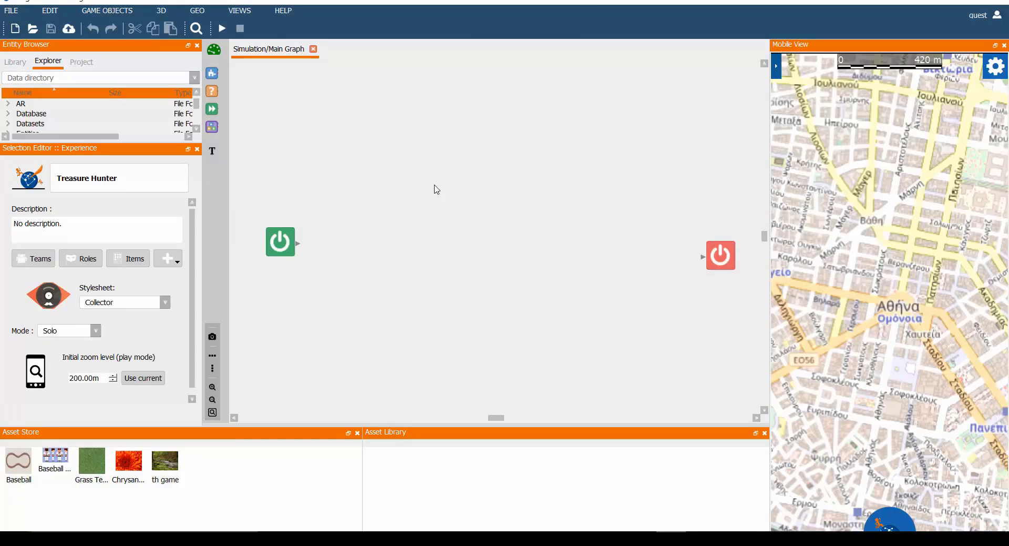
right_click(402, 158)
mouse_move(427, 166)
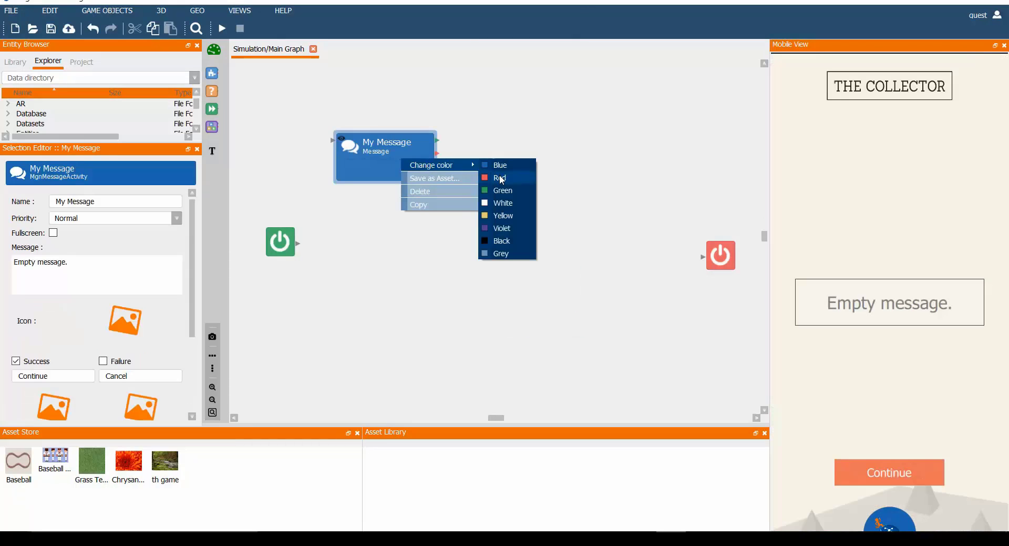
left_click(502, 178)
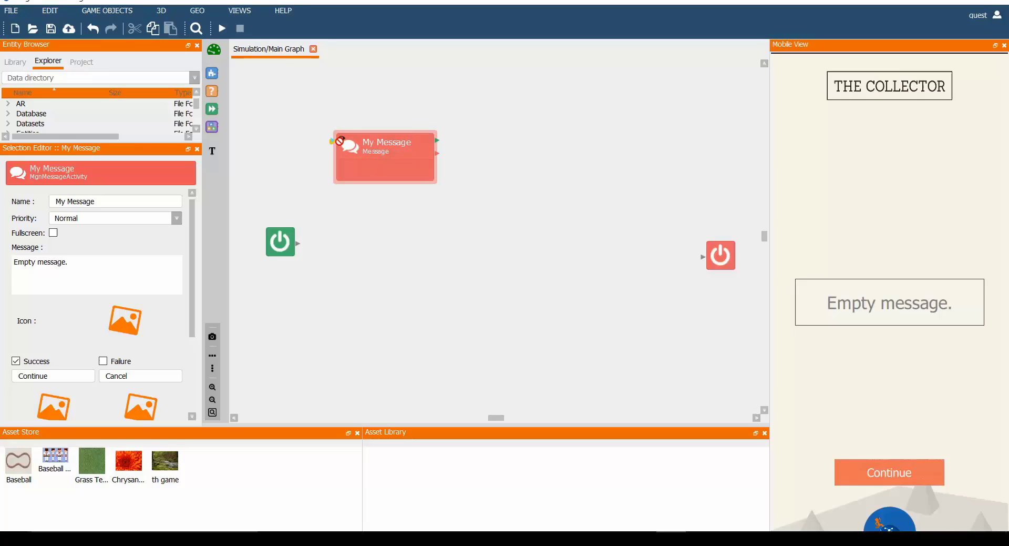
Delete the red Message activity from the main graph.
key("Delete")
left_click(557, 303)
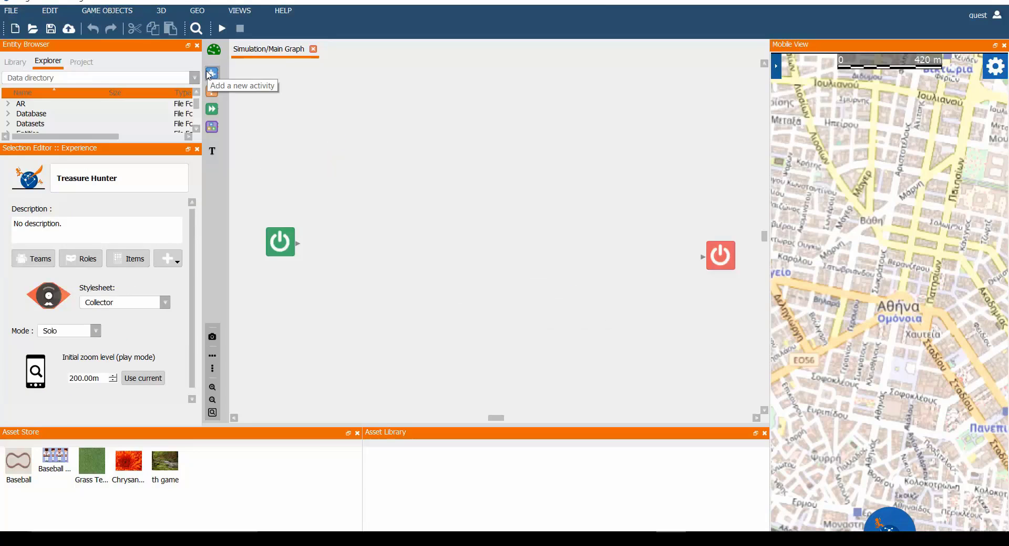
Examine the activity types offered in the Basics, Generic, Geolocalisation, 3D and Network categories.
left_click_drag(209, 74, 359, 151)
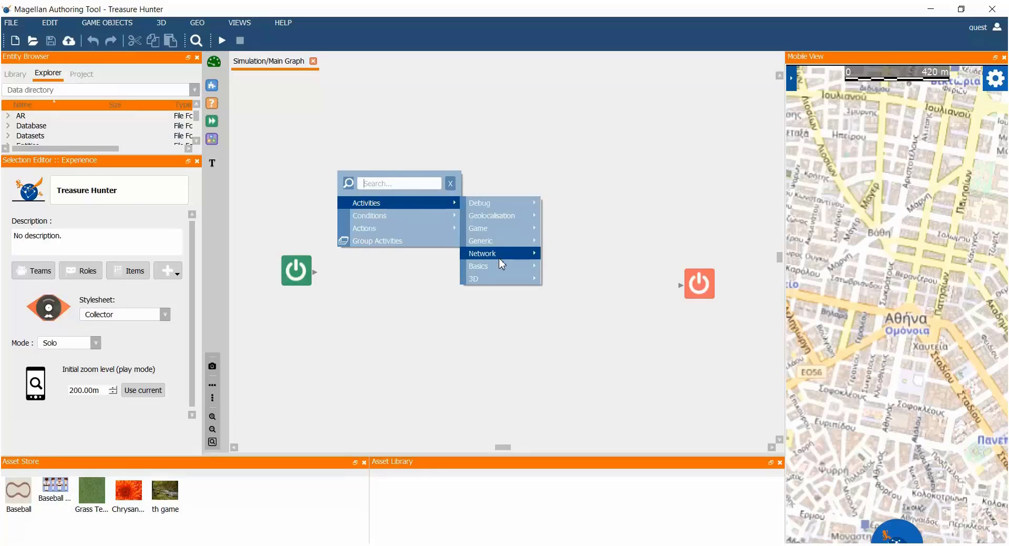
mouse_move(499, 263)
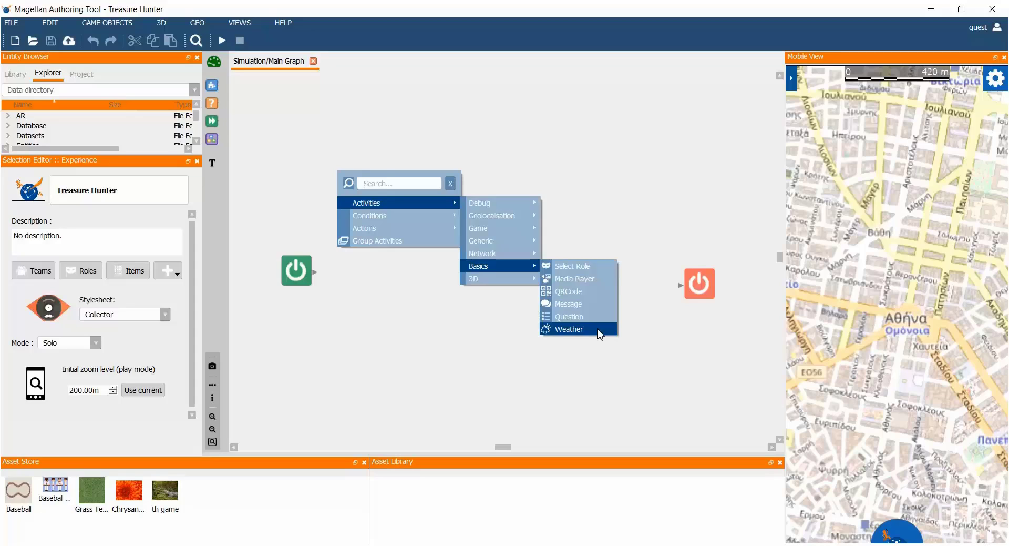
mouse_move(522, 254)
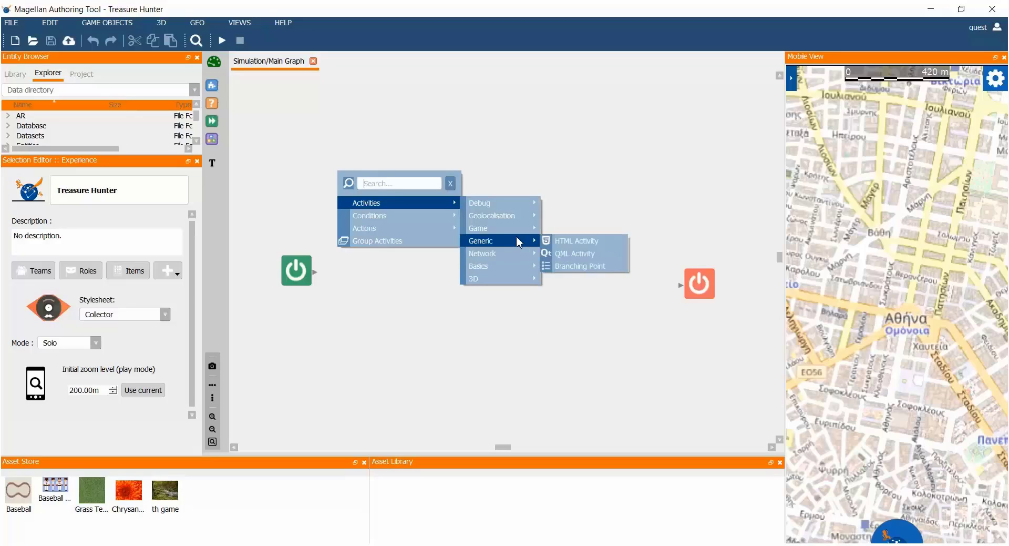
mouse_move(528, 228)
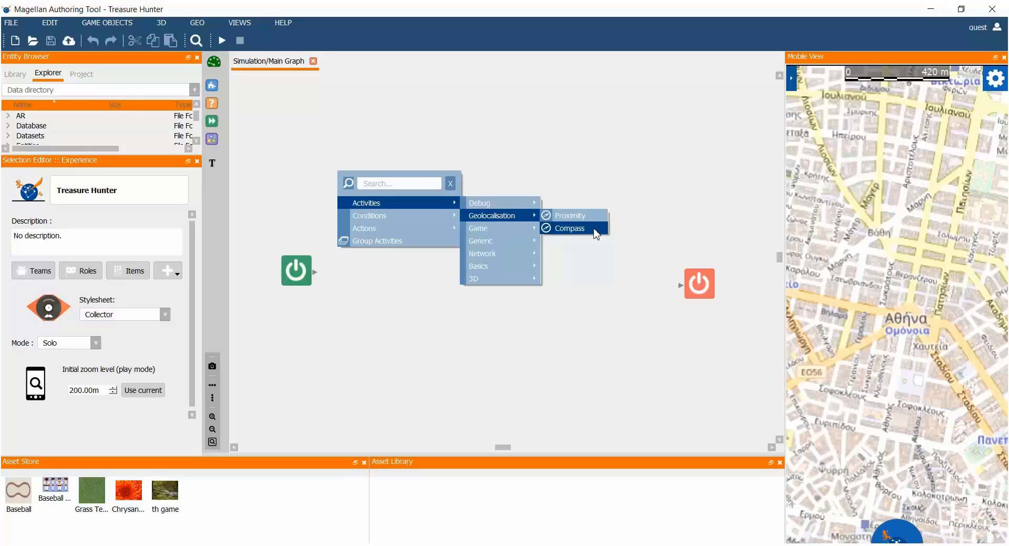
mouse_move(509, 281)
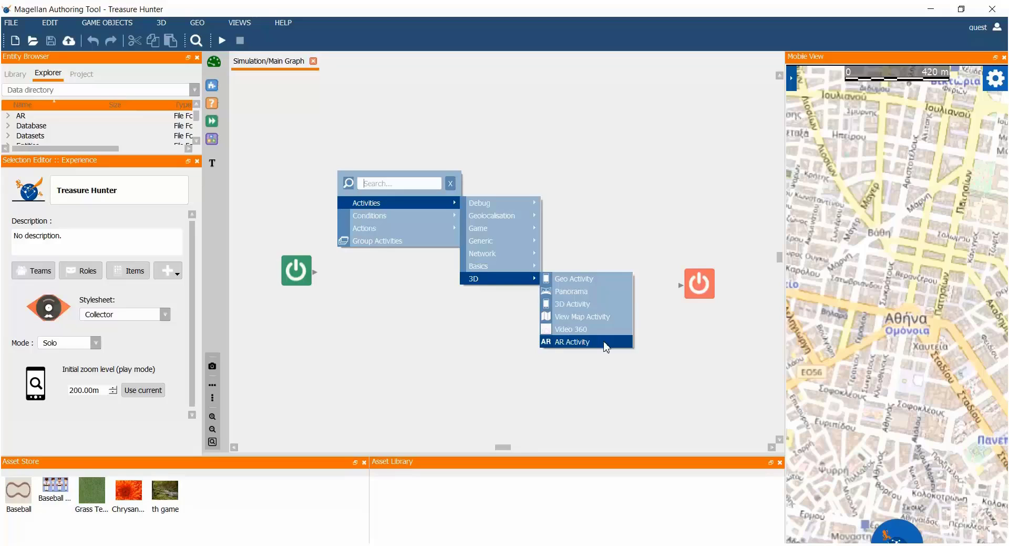
mouse_move(493, 258)
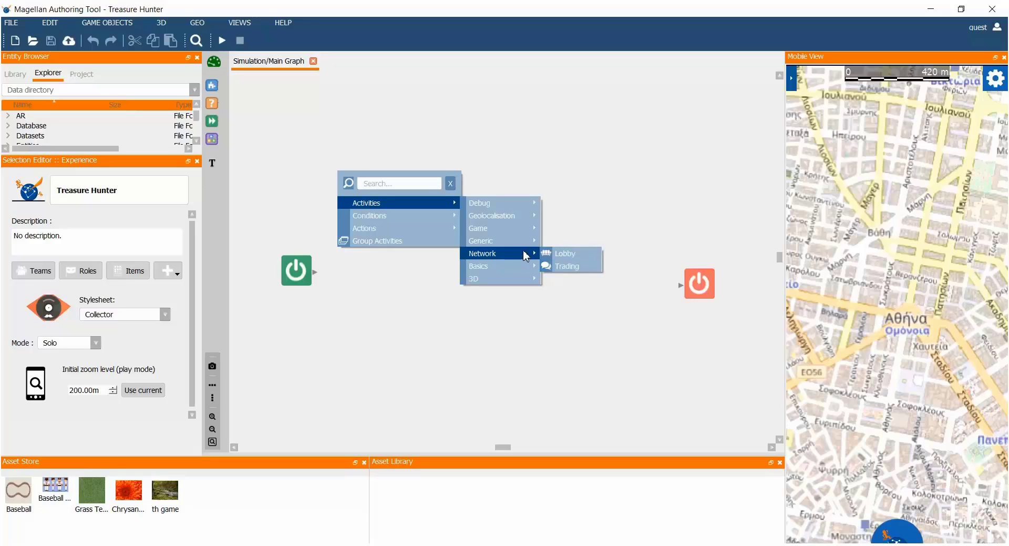
mouse_move(520, 251)
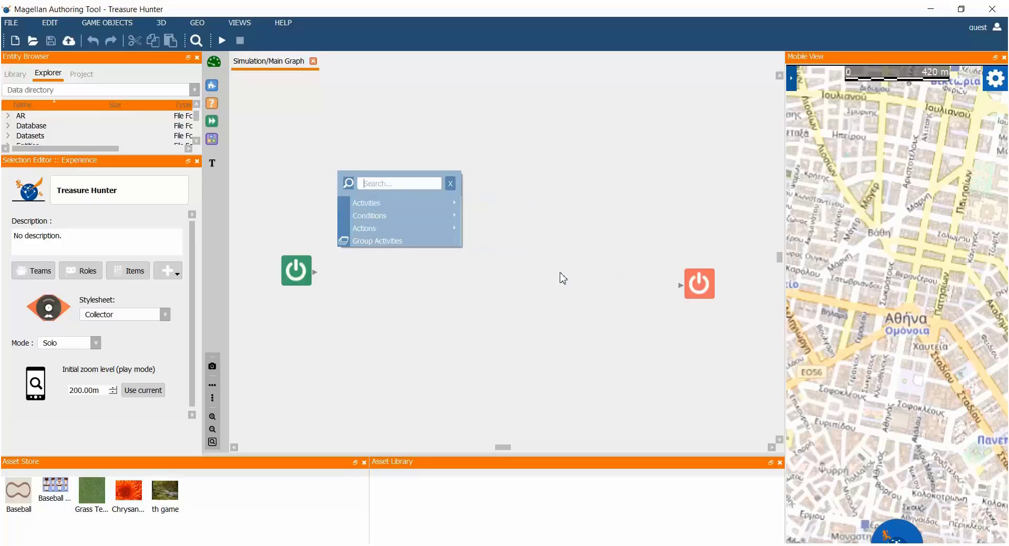
mouse_move(461, 206)
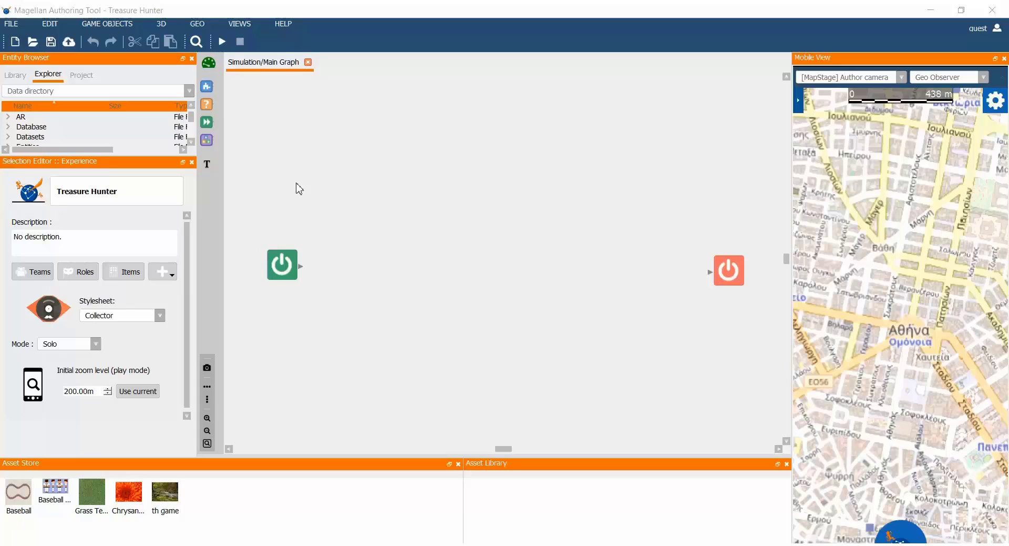
Add a basic Message activity to the main graph and place it just above and right of the green start node.
right_click(348, 190)
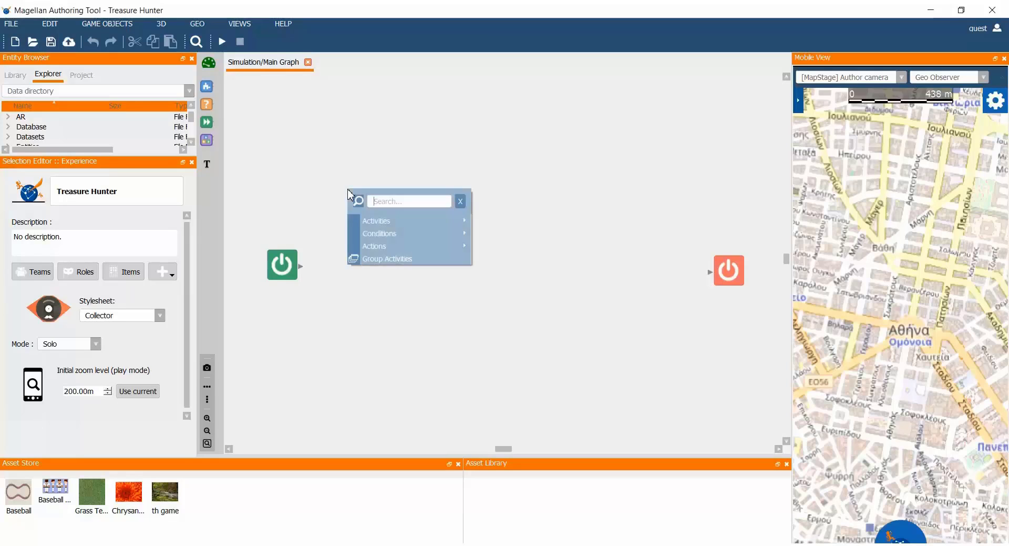
mouse_move(368, 221)
mouse_move(531, 284)
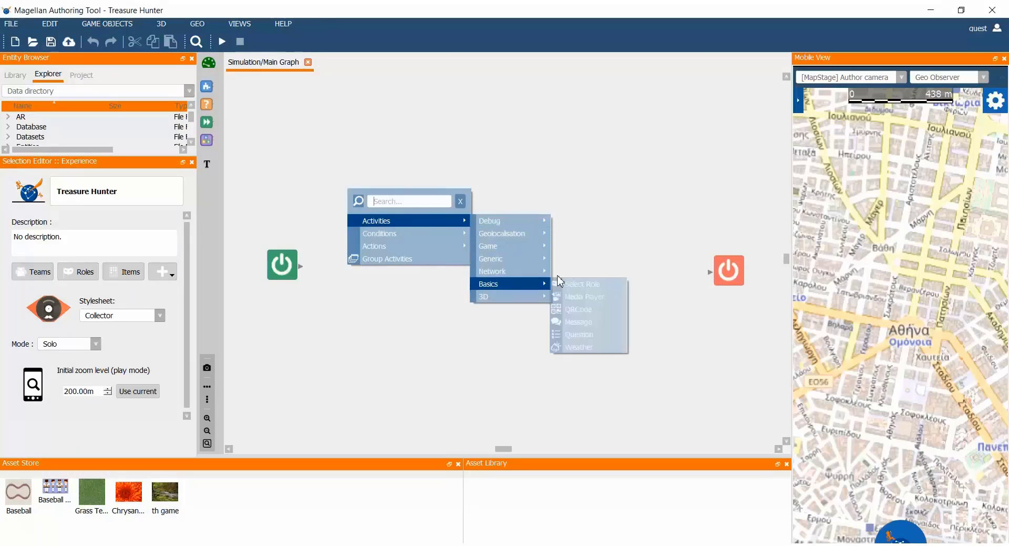
left_click(589, 322)
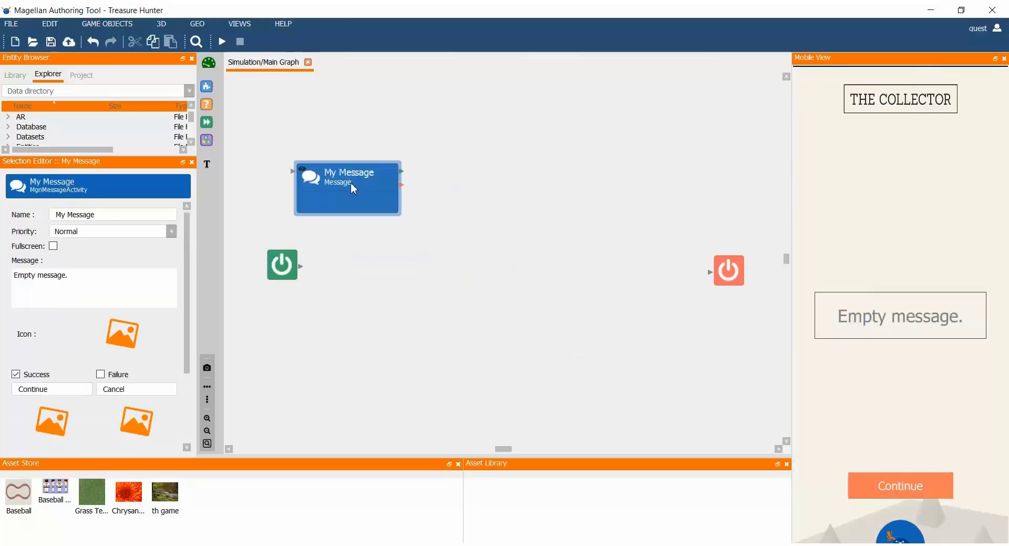
left_click_drag(352, 184, 399, 223)
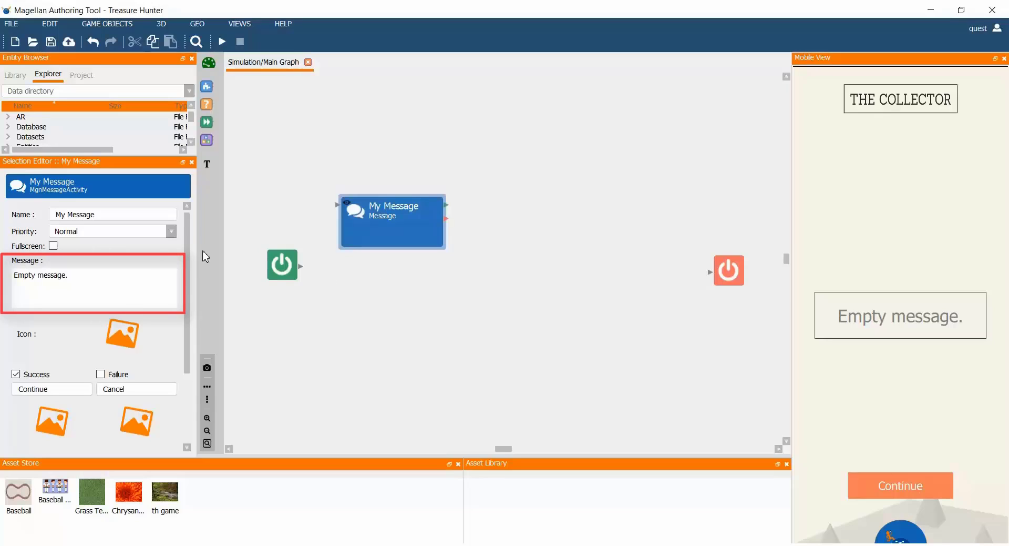
Replace the Message activity's default text with "Welcome to the Treasure Hunter Game!".
left_click_drag(89, 281, 13, 274)
key("BackSpace")
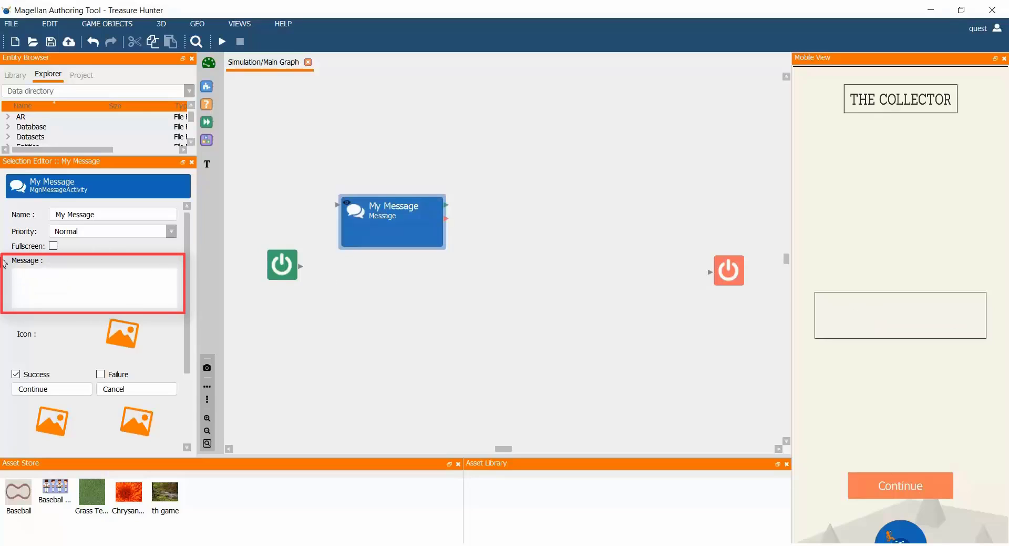
type("Welcome ")
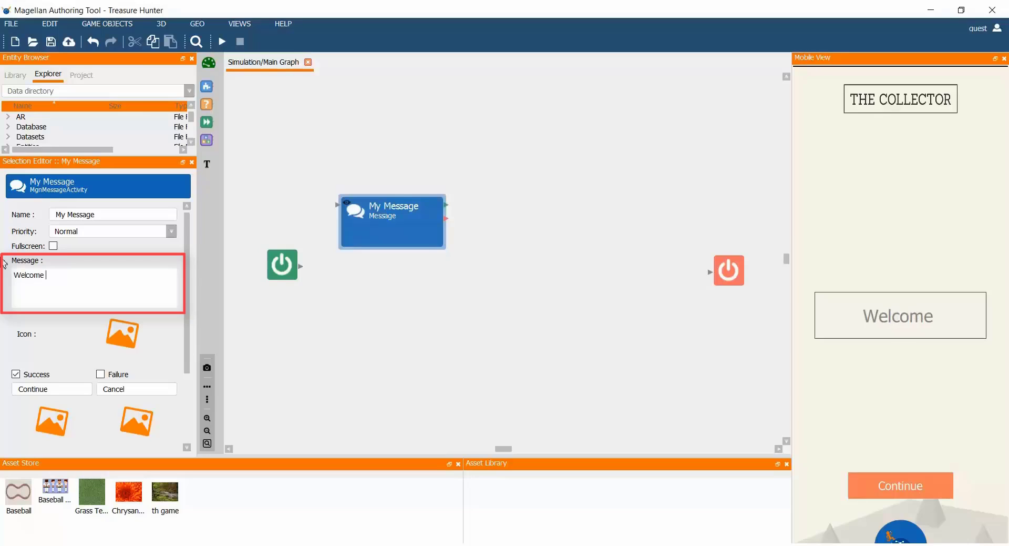
type("to the T")
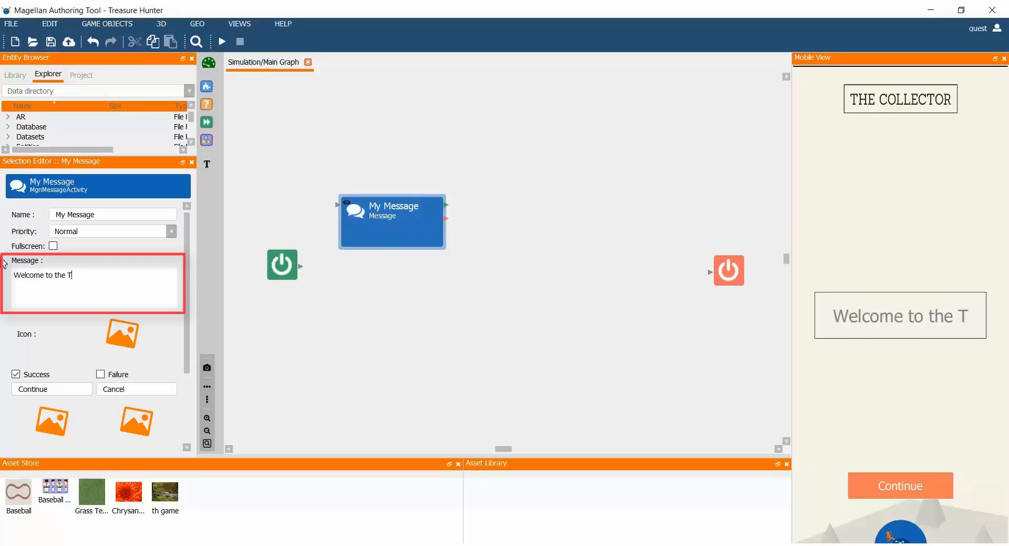
type("reasure")
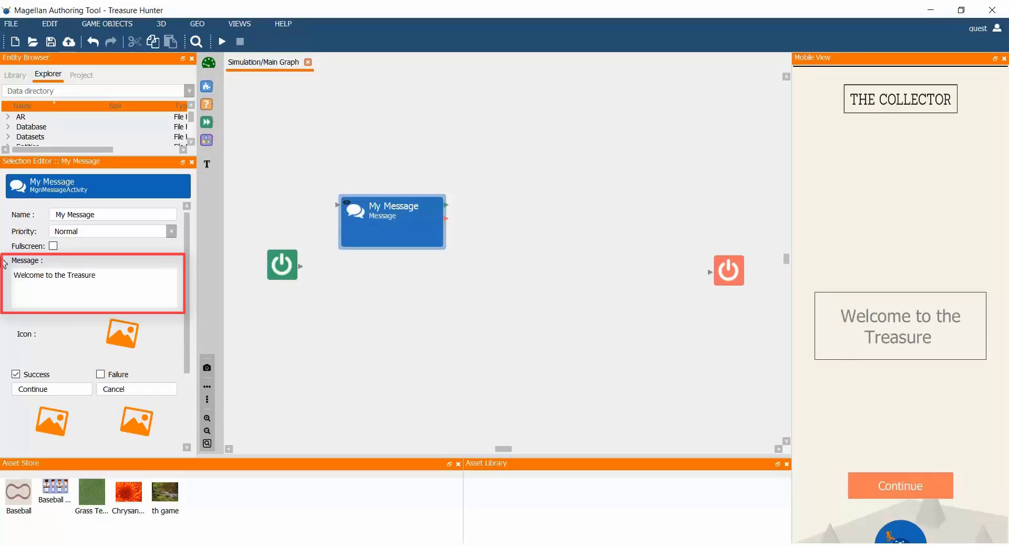
type(" Hunter")
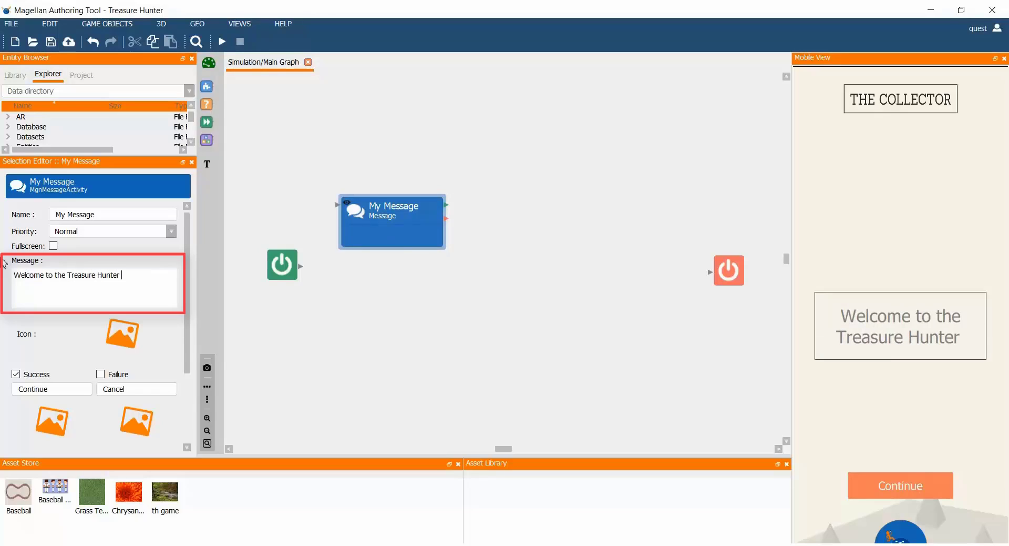
type(" Game")
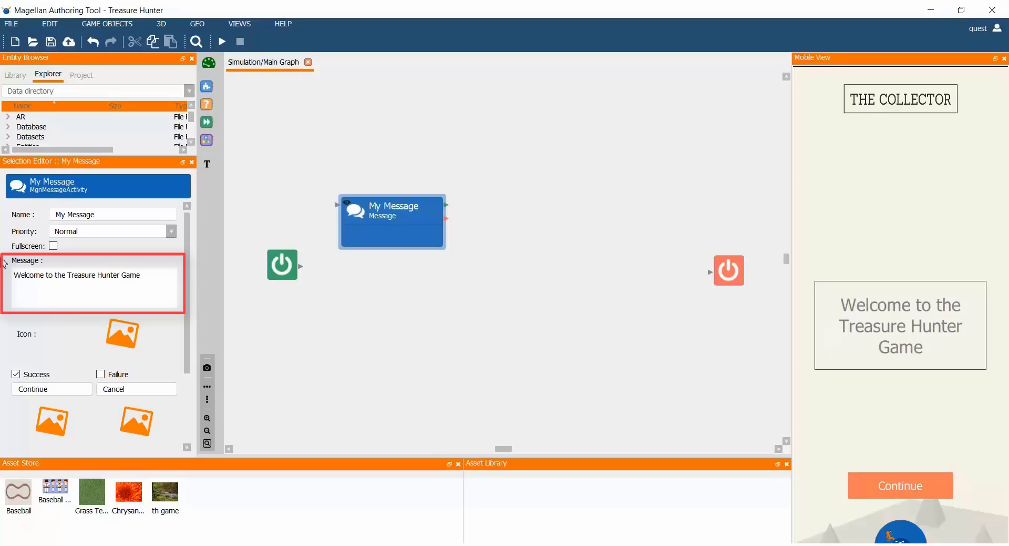
type("!")
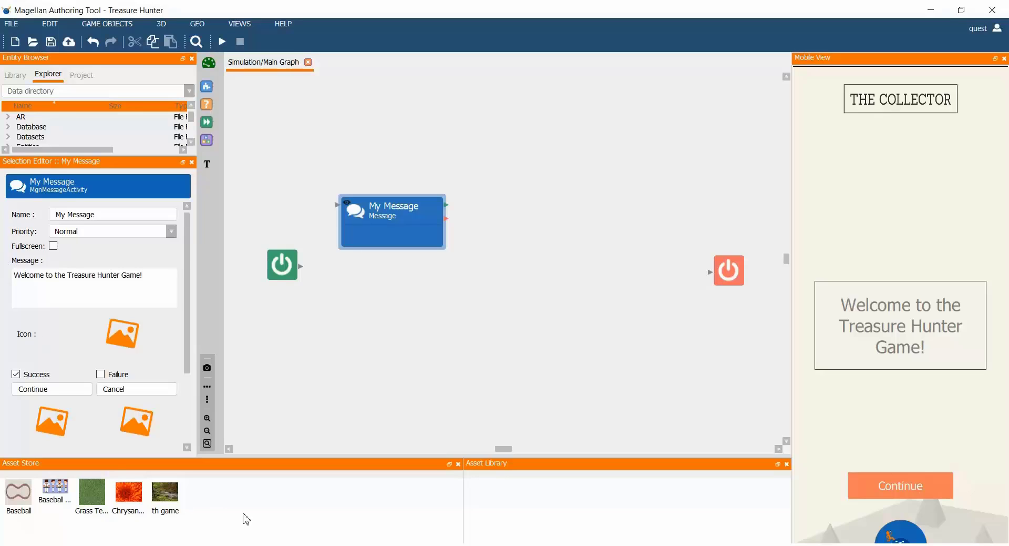
Import the treasure map image into the Asset Library and assign it as the message's icon.
left_click(326, 545)
left_click_drag(722, 138, 559, 499)
left_click(897, 50)
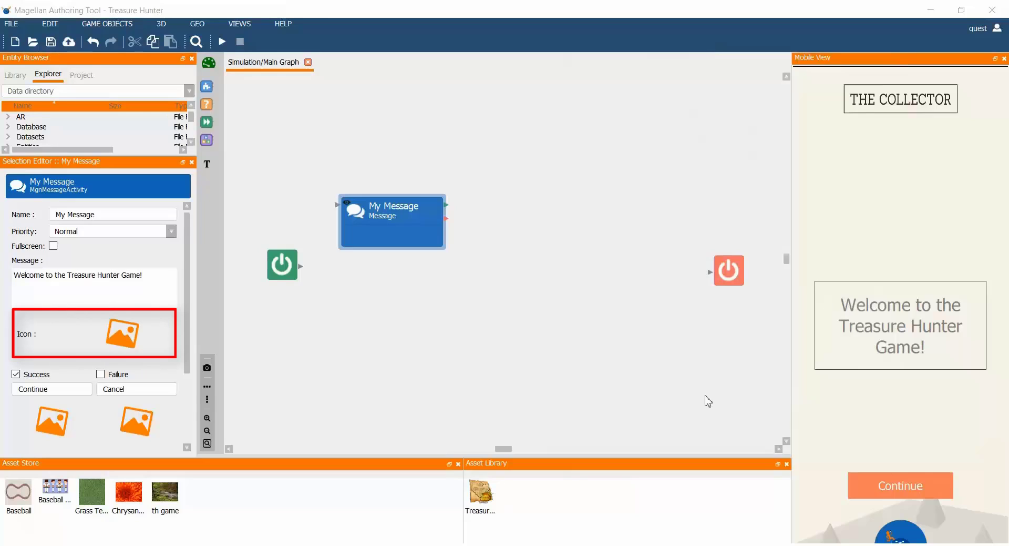
left_click_drag(492, 494, 125, 344)
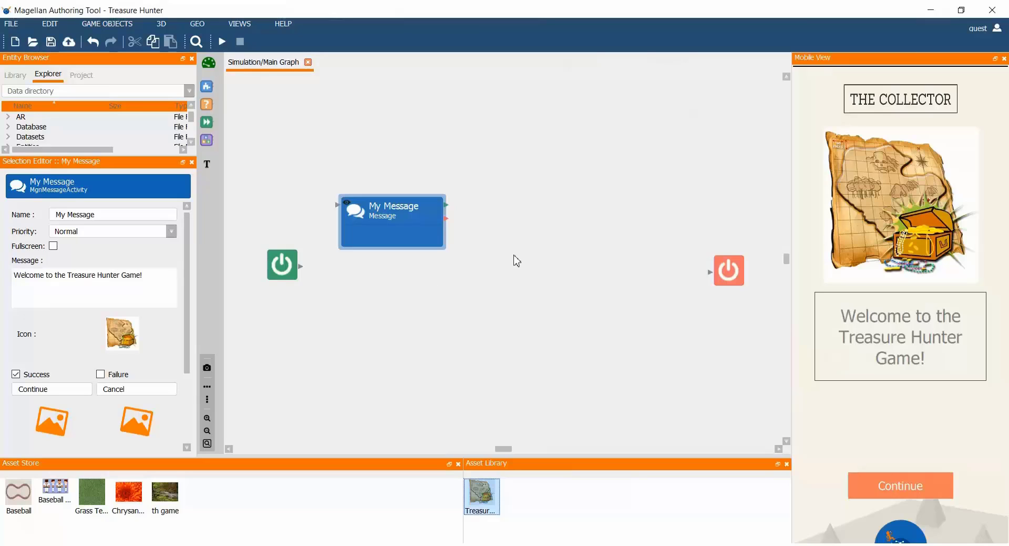
Add a basic Select Role activity to the graph and align it beside the Message activity.
right_click(515, 226)
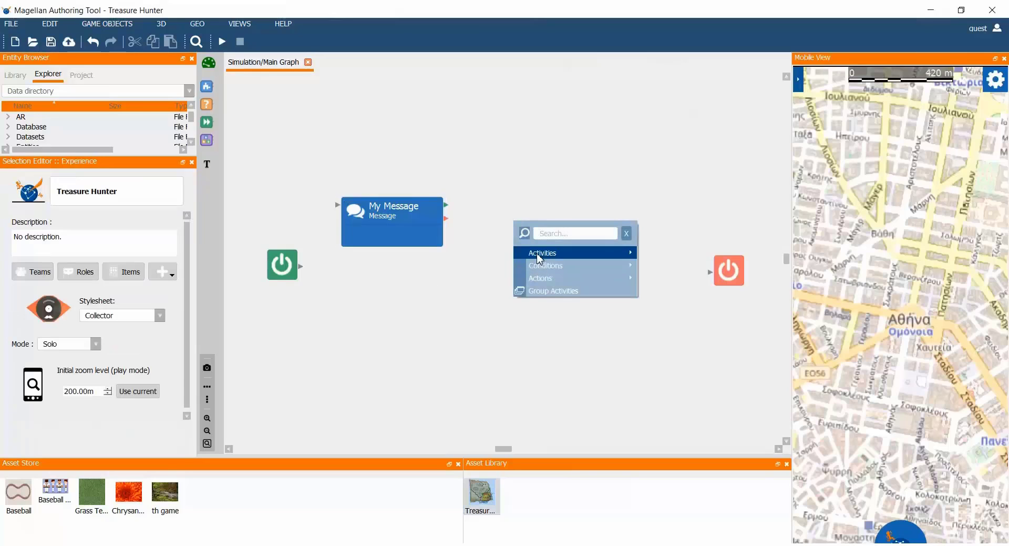
mouse_move(605, 253)
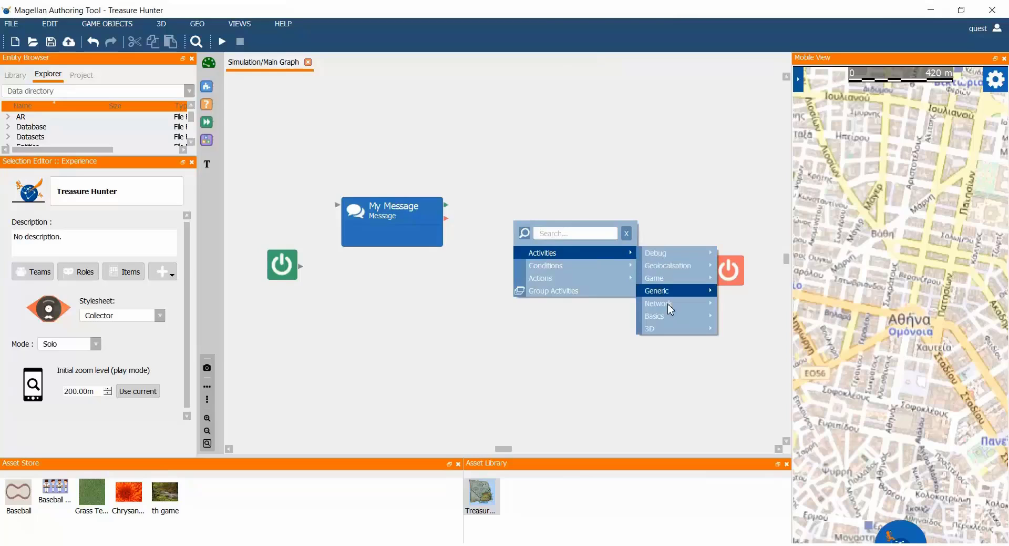
left_click(722, 317)
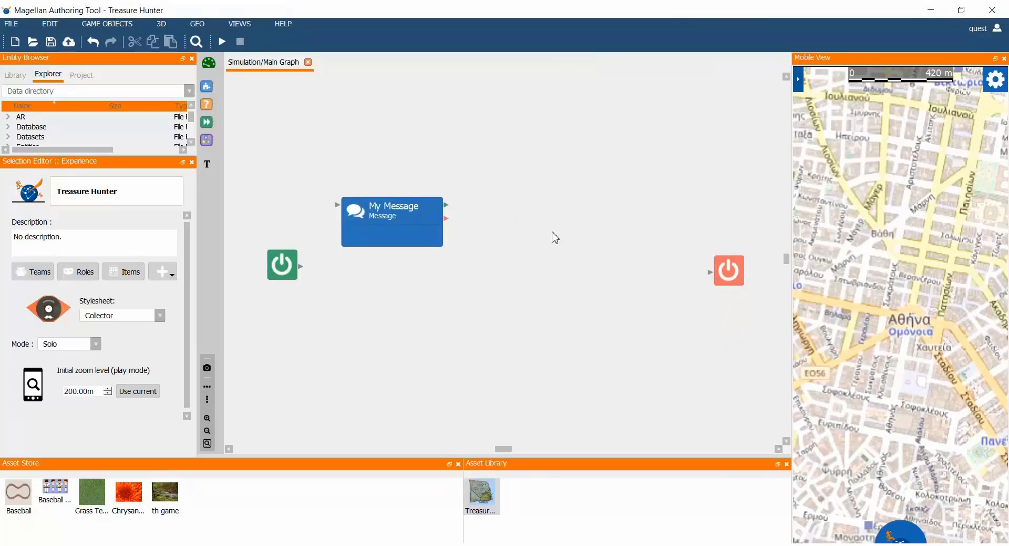
left_click_drag(524, 241, 528, 241)
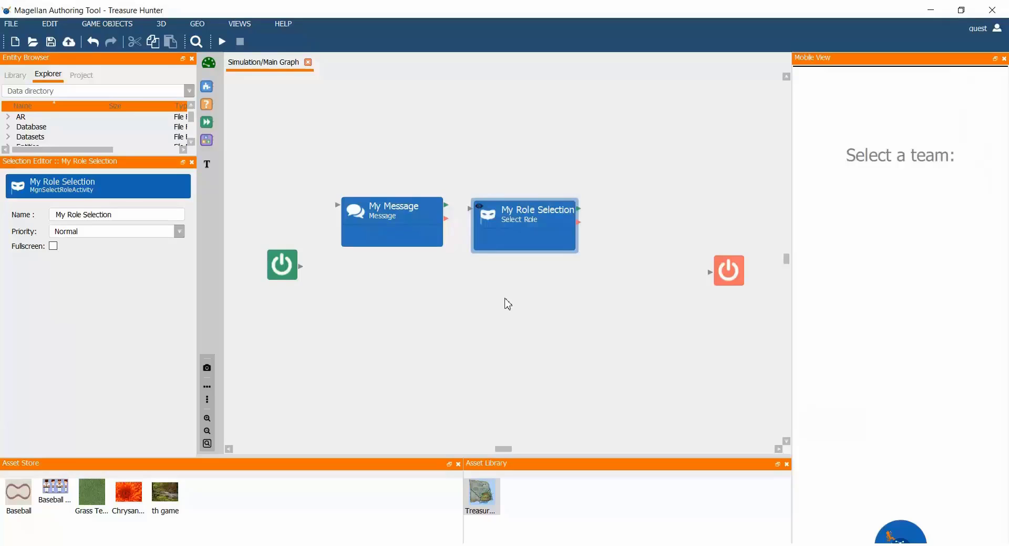
left_click_drag(512, 235, 511, 227)
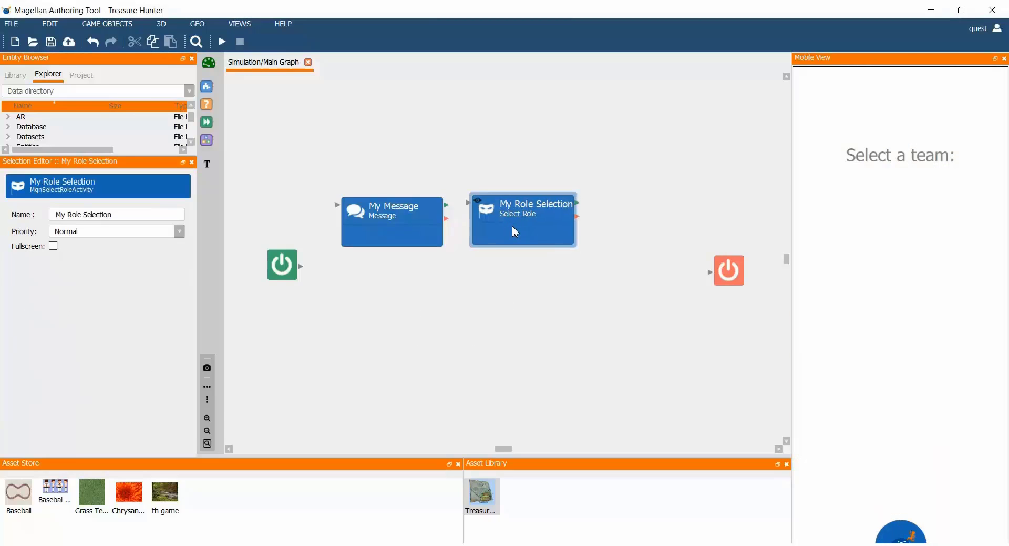
Create a team named Pirates in the experience's team settings.
left_click(277, 268)
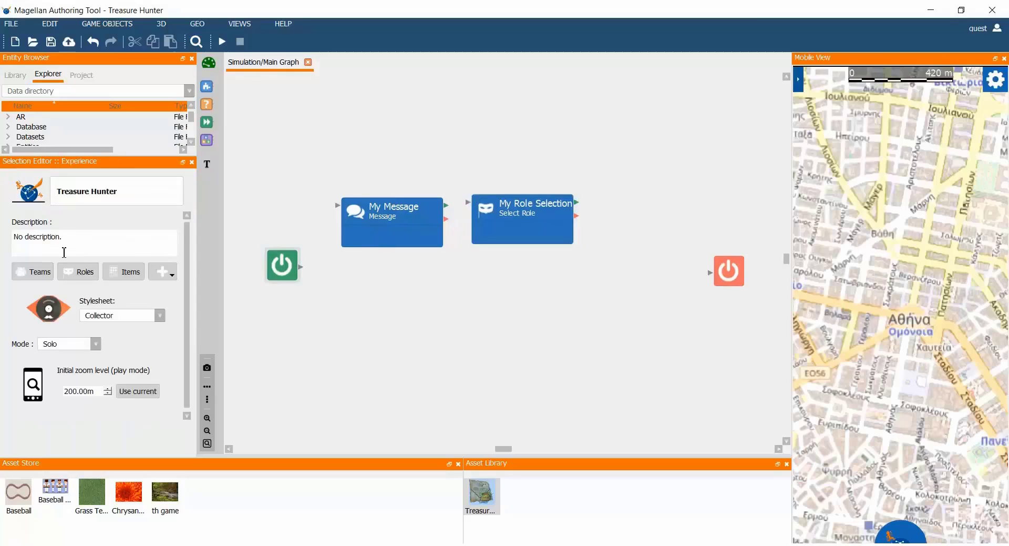
left_click(24, 276)
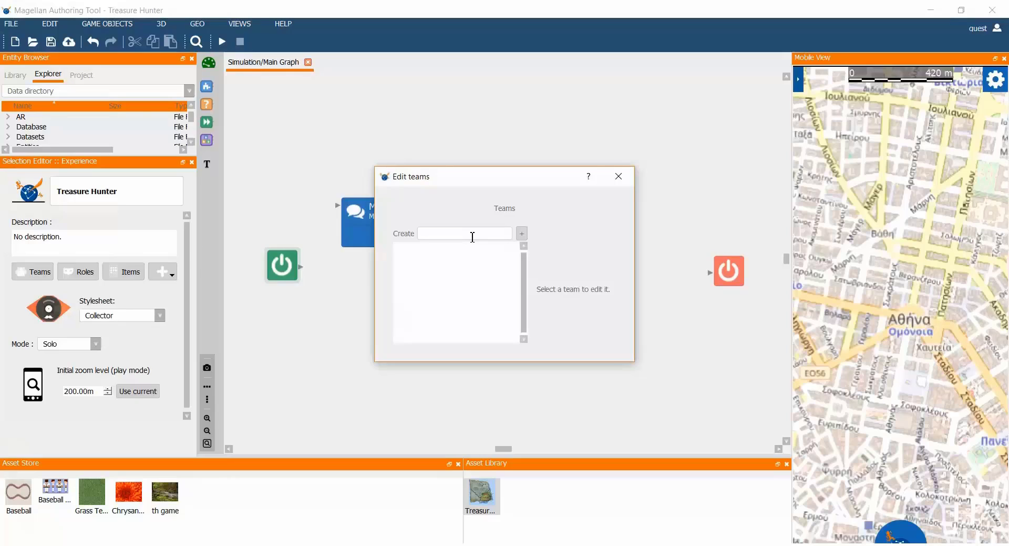
type("Pl")
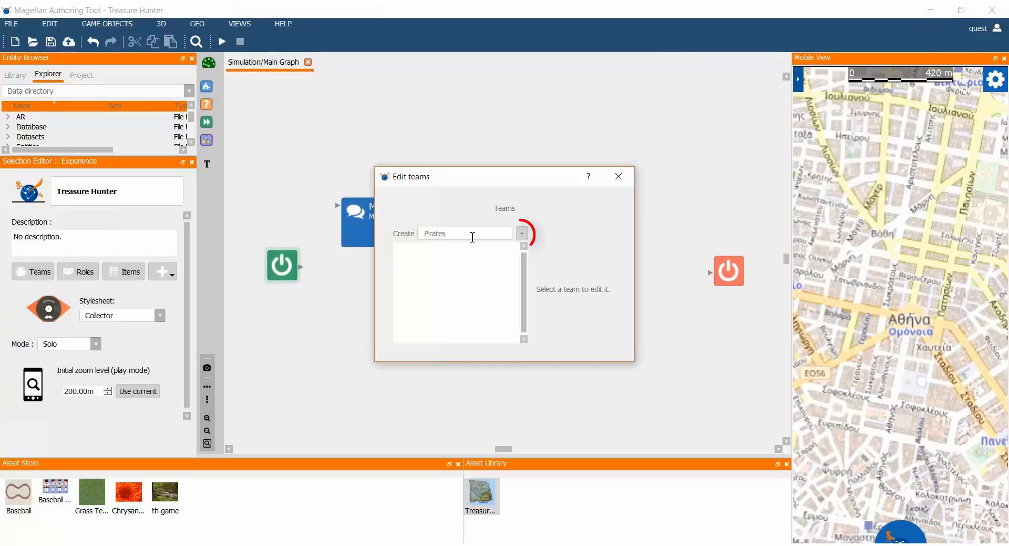
left_click(522, 234)
Add a second team named Treasure Hunters to the experience and close the team settings.
type("T")
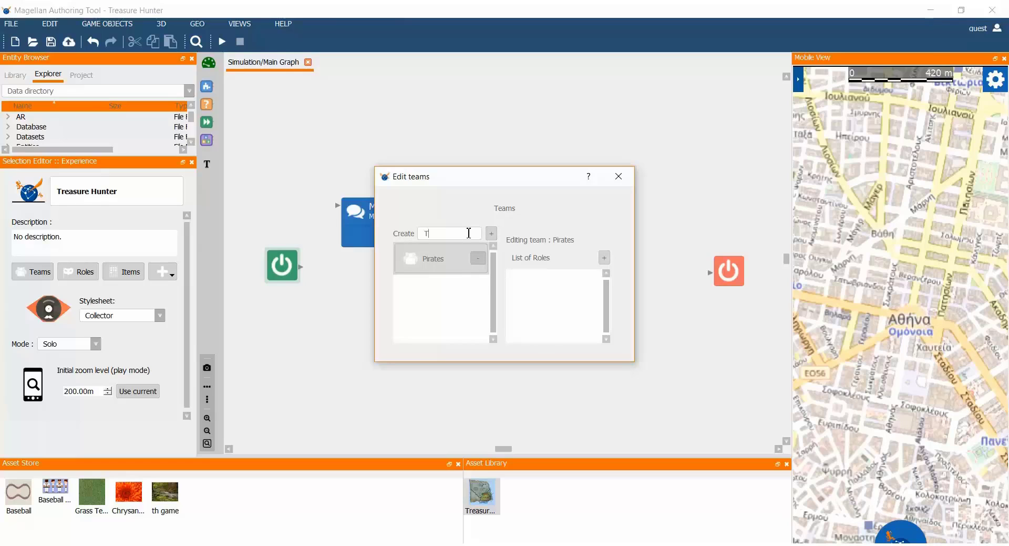
type("reasure Hunters")
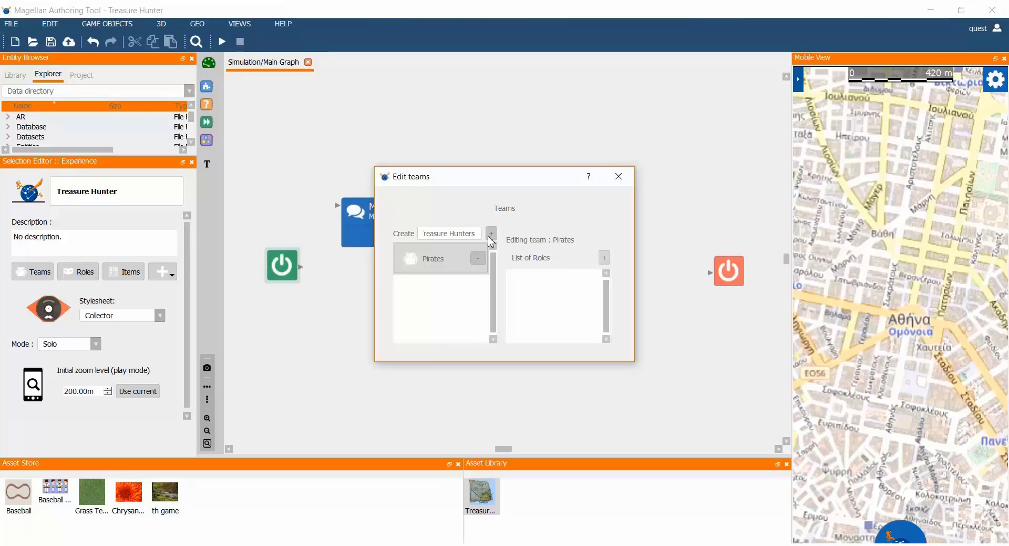
left_click(491, 234)
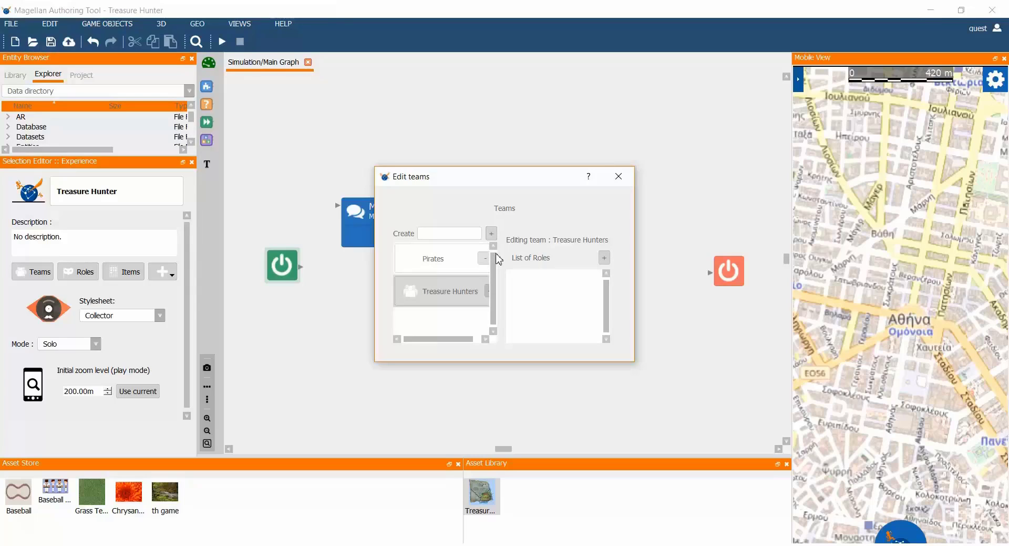
left_click(619, 177)
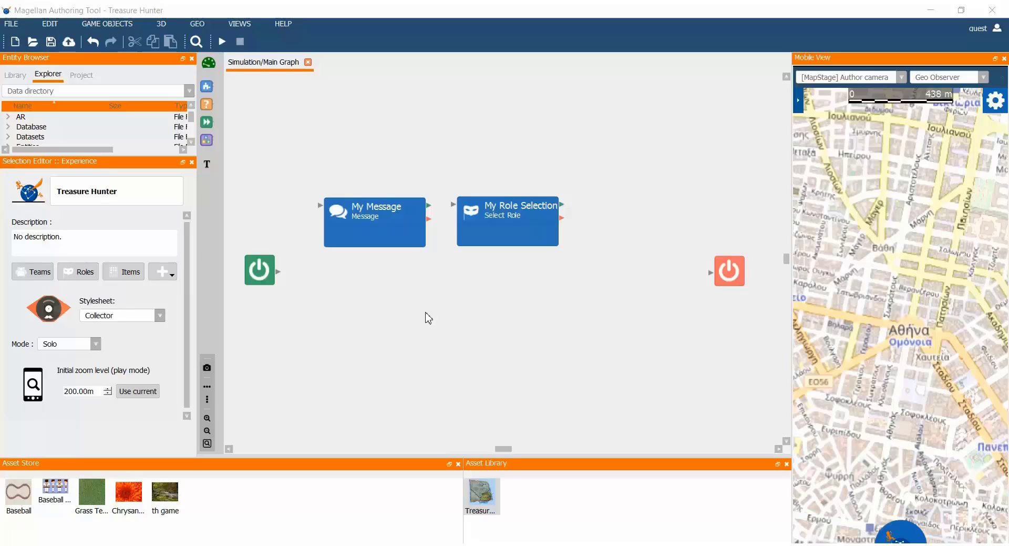
Connect the start node to the My Message activity, and My Message's upper output to the My Role Selection activity.
left_click_drag(277, 271, 320, 205)
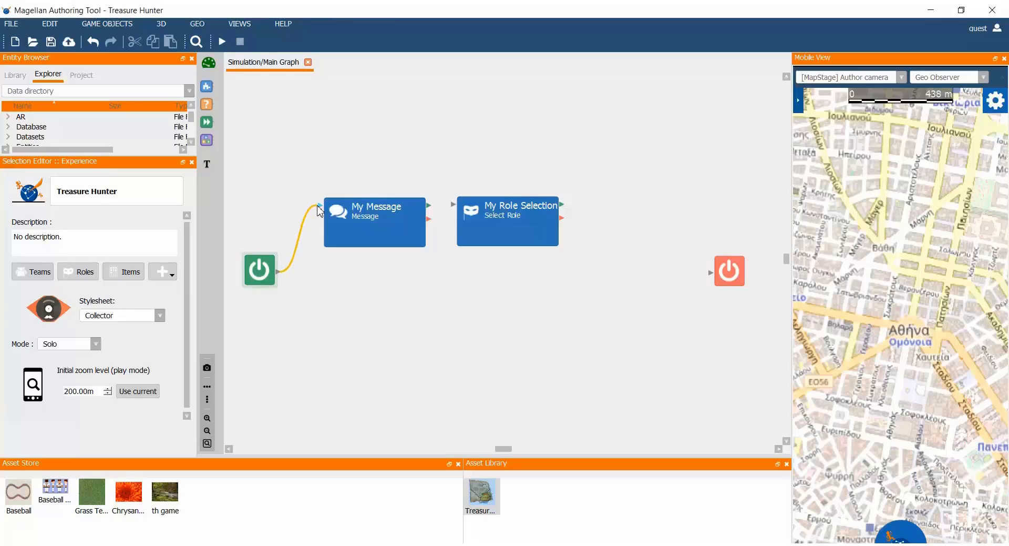
left_click_drag(432, 205, 456, 208)
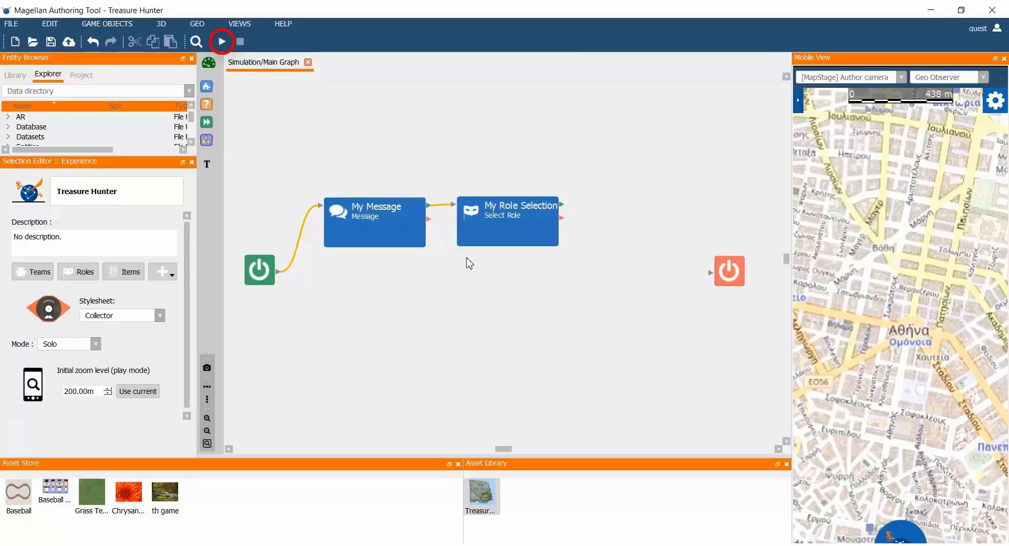
Test-run the experience by continuing past the welcome message and choosing the Pirates team, then stop the simulation.
left_click(223, 42)
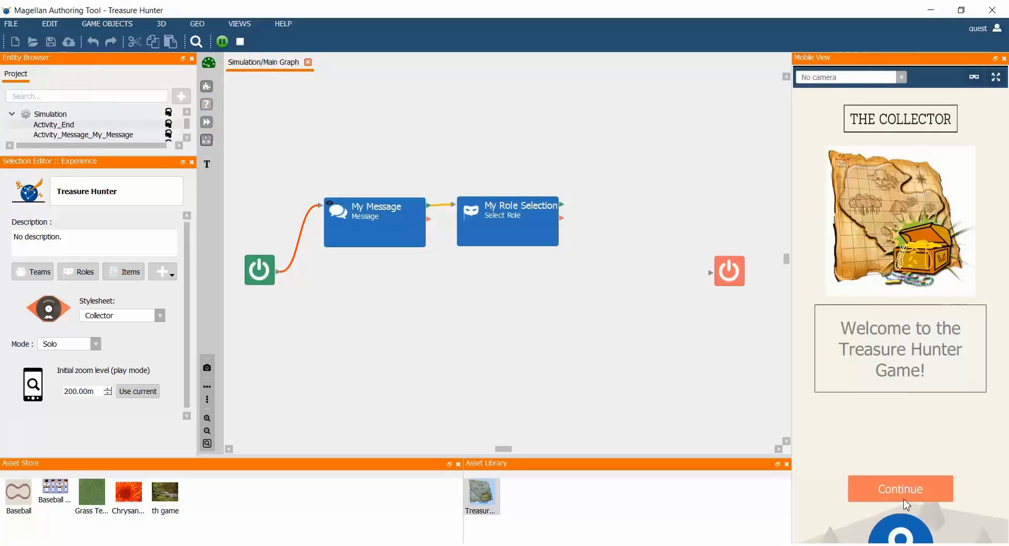
left_click(911, 489)
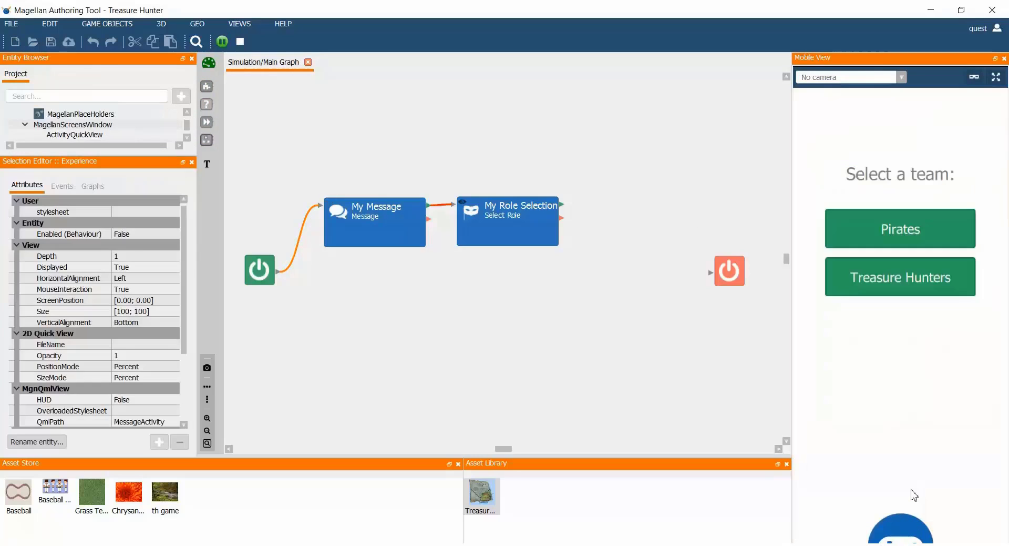
left_click(894, 243)
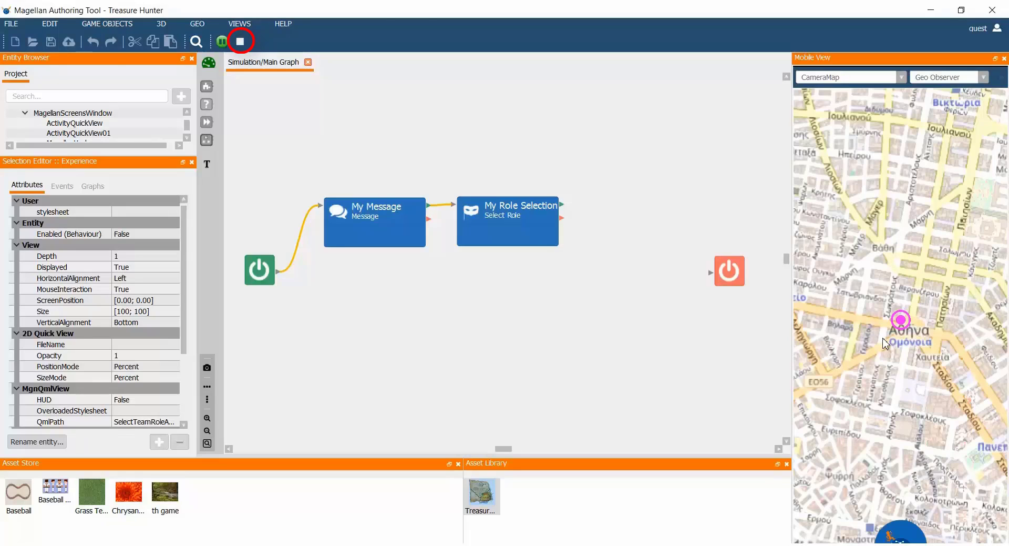
left_click(240, 43)
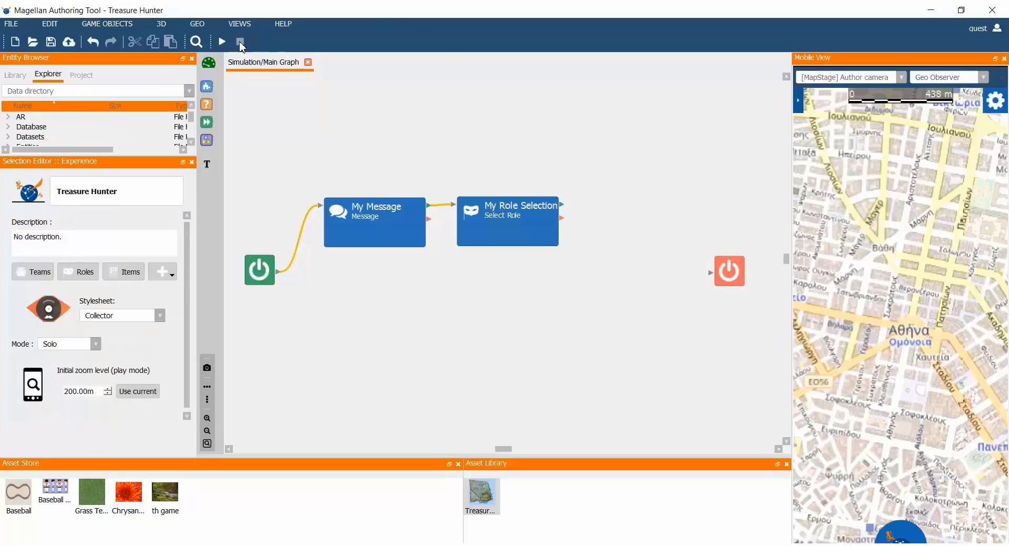